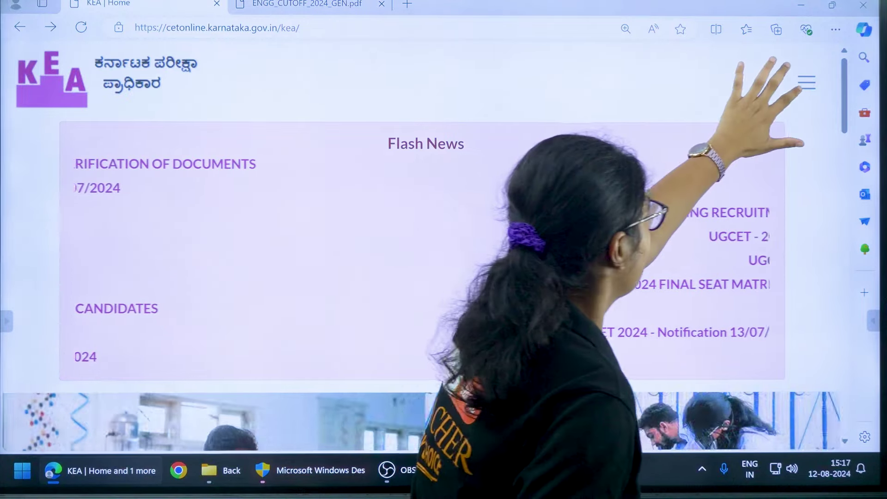
# Reach the UGCET-2024 page through the site menu's ADMISSIONS section
pyautogui.click(807, 83)
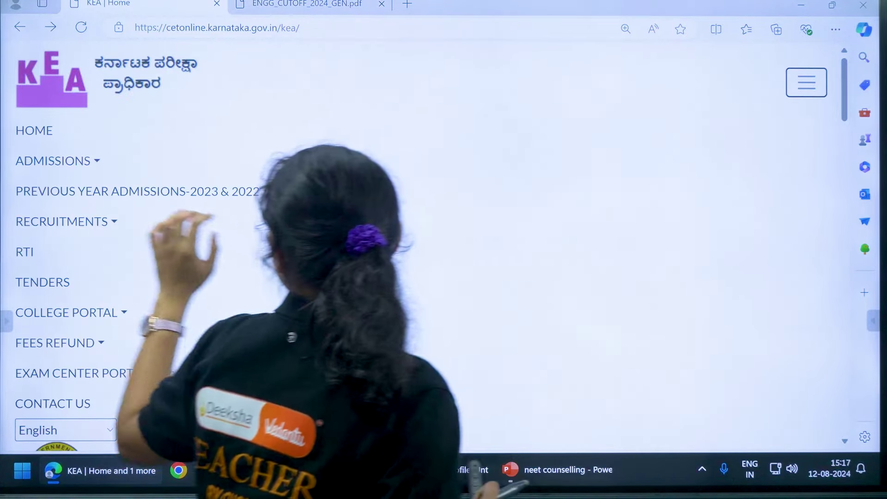
pyautogui.click(58, 160)
pyautogui.click(83, 221)
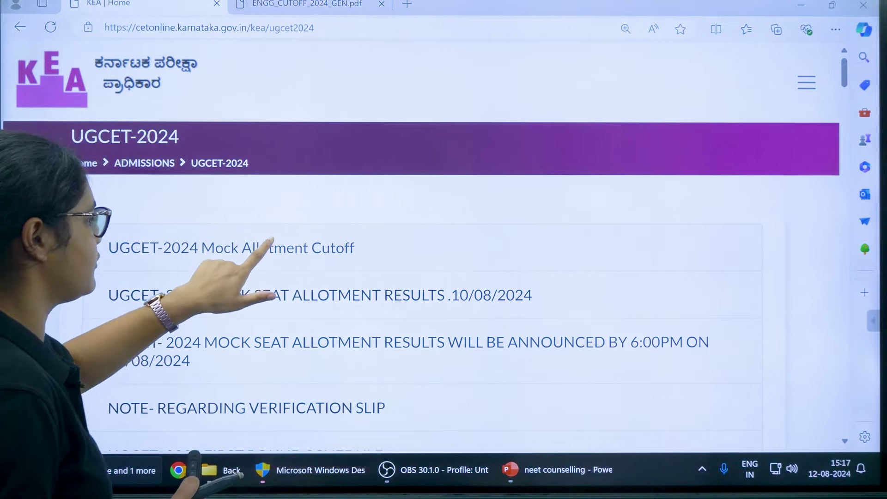
# Open the 'Engineering Cutoff - (General) - Mock Allotment' PDF from the expanded cutoff list
pyautogui.click(263, 247)
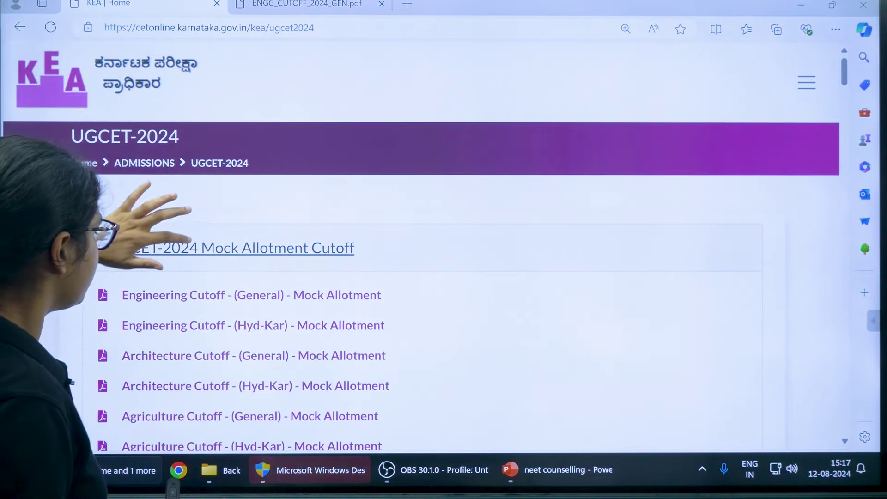
pyautogui.scroll(-2, 277, 243)
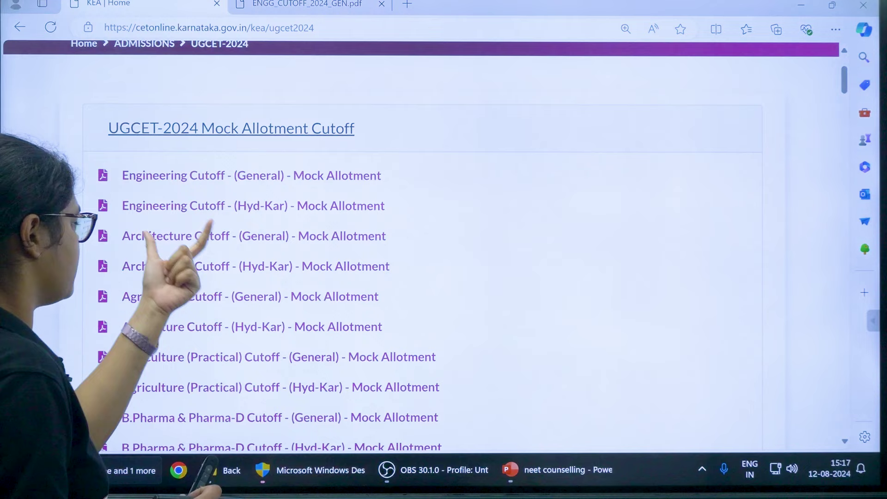
pyautogui.scroll(-2, 277, 242)
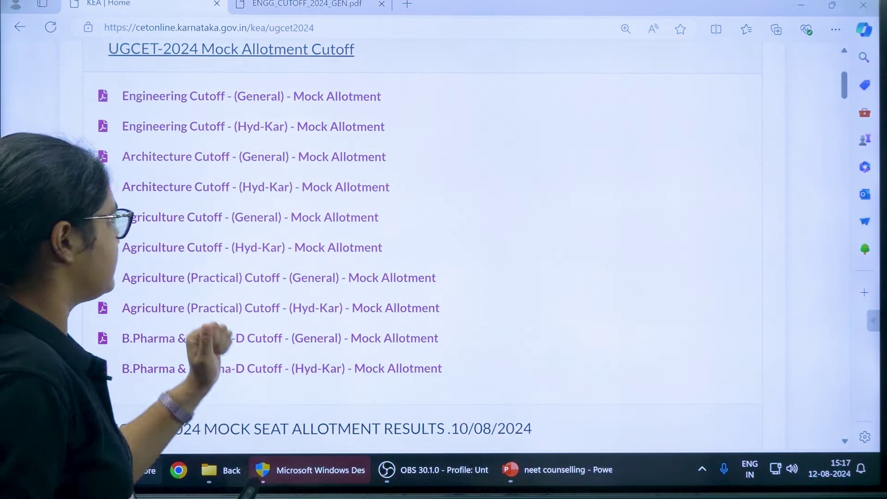
pyautogui.scroll(2, 209, 243)
pyautogui.click(251, 176)
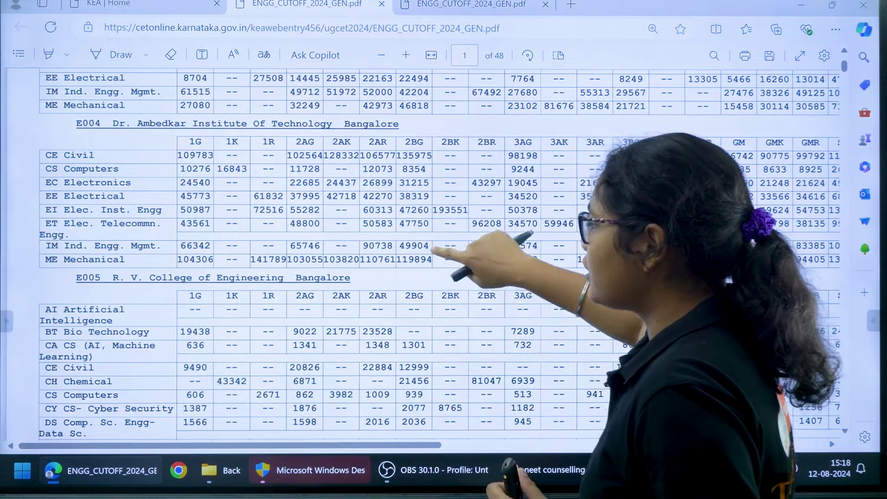
pyautogui.scroll(-3, 277, 277)
pyautogui.scroll(-2, 277, 277)
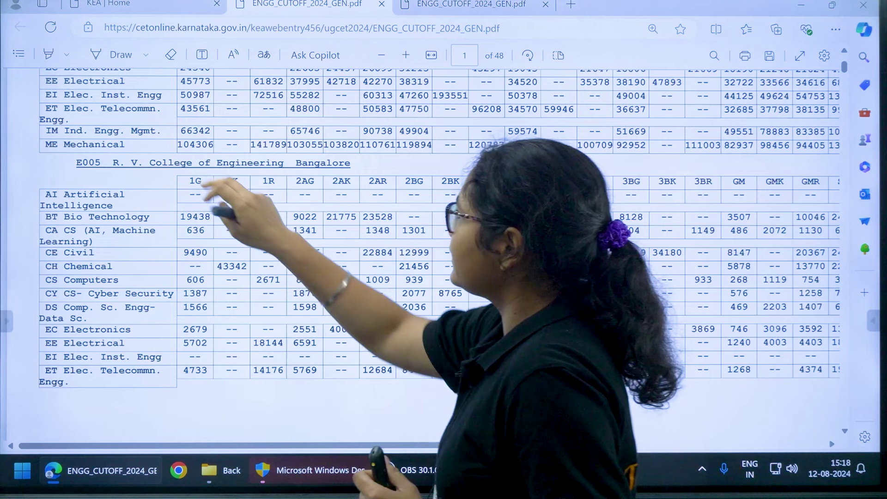
# Circle R. V. College's CS Computers row and its GM cutoff 268 with a red pen
pyautogui.click(121, 54)
pyautogui.click(146, 54)
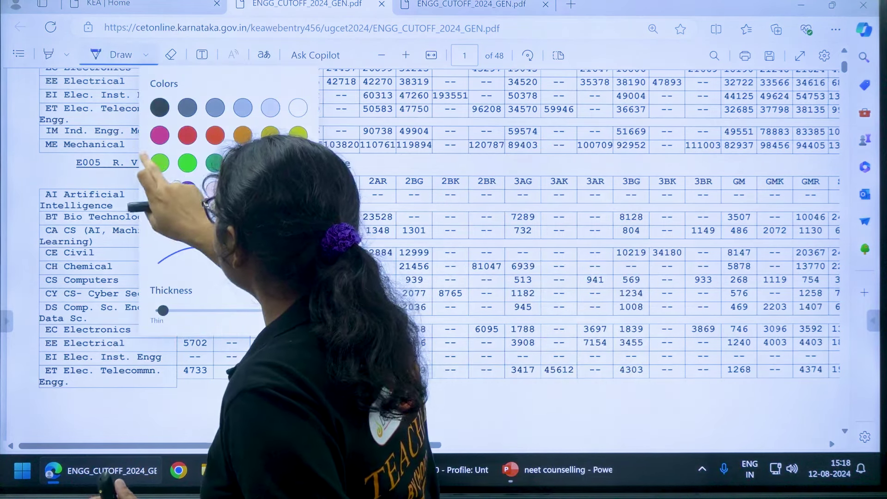
pyautogui.click(187, 218)
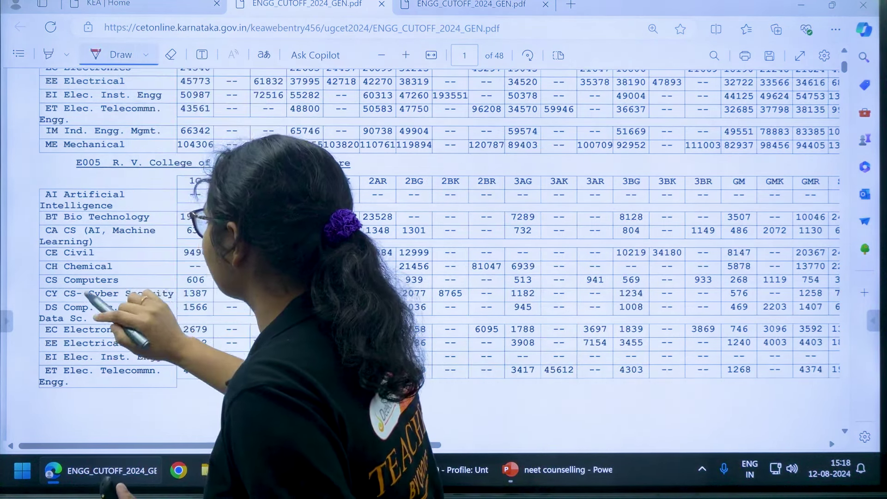
pyautogui.moveTo(119, 274); pyautogui.dragTo(104, 297)
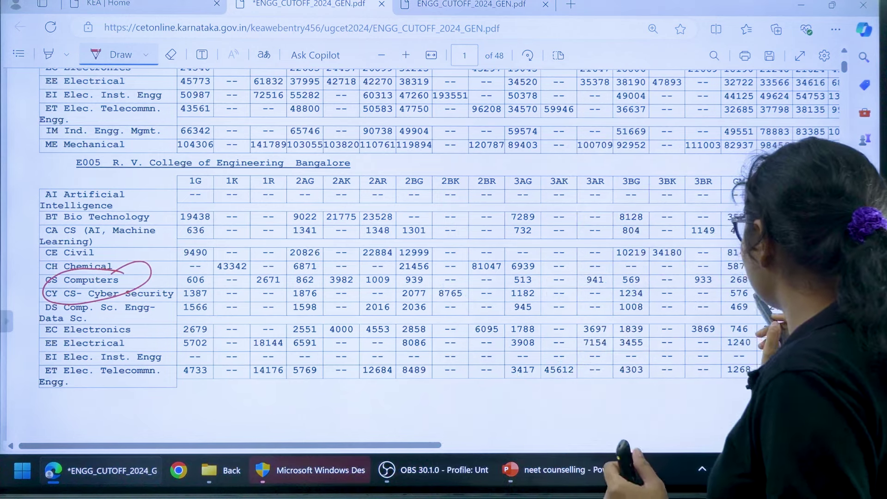
pyautogui.moveTo(724, 274); pyautogui.dragTo(755, 284)
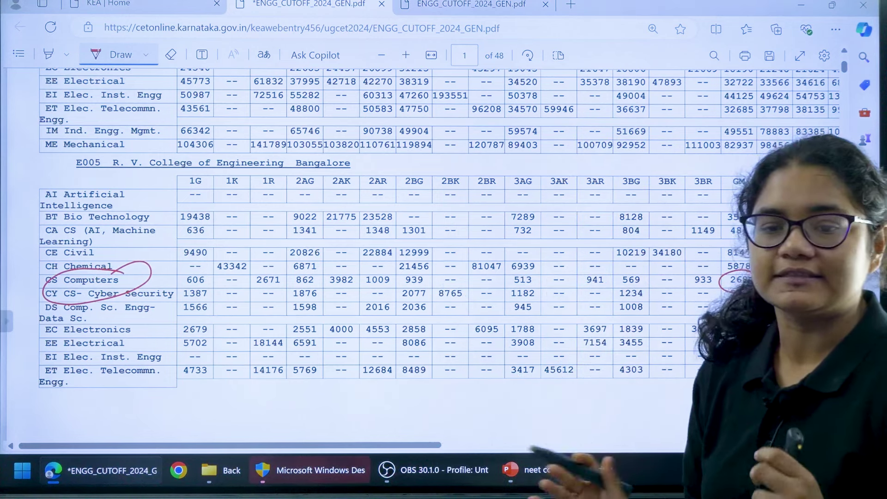